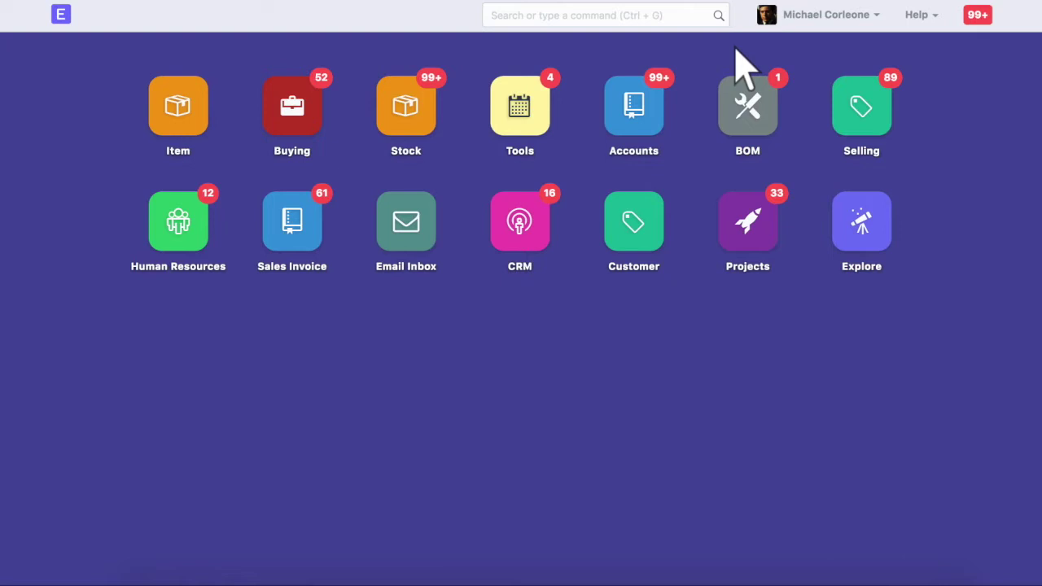
# Search 'pricing ru' in the awesome bar, open the Pricing Rule list, and start a new rule
pyautogui.click(606, 15)
pyautogui.write('pricing ru')
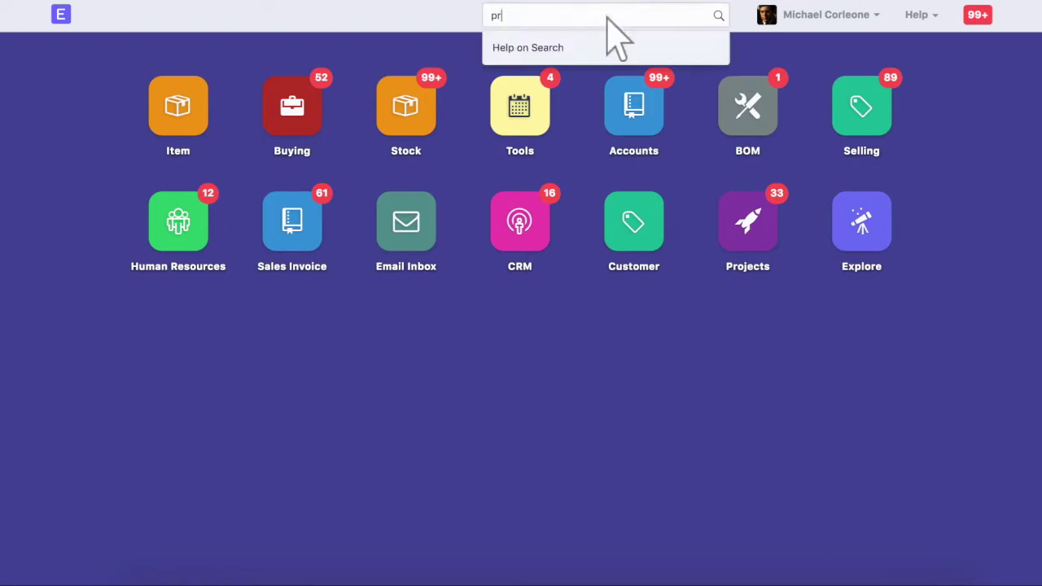
pyautogui.click(607, 82)
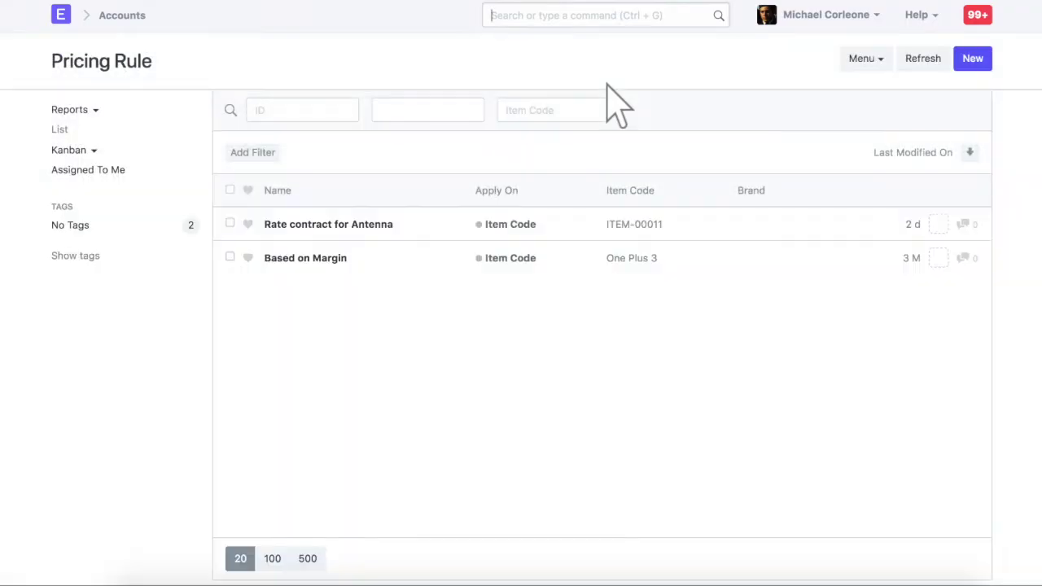
pyautogui.click(974, 65)
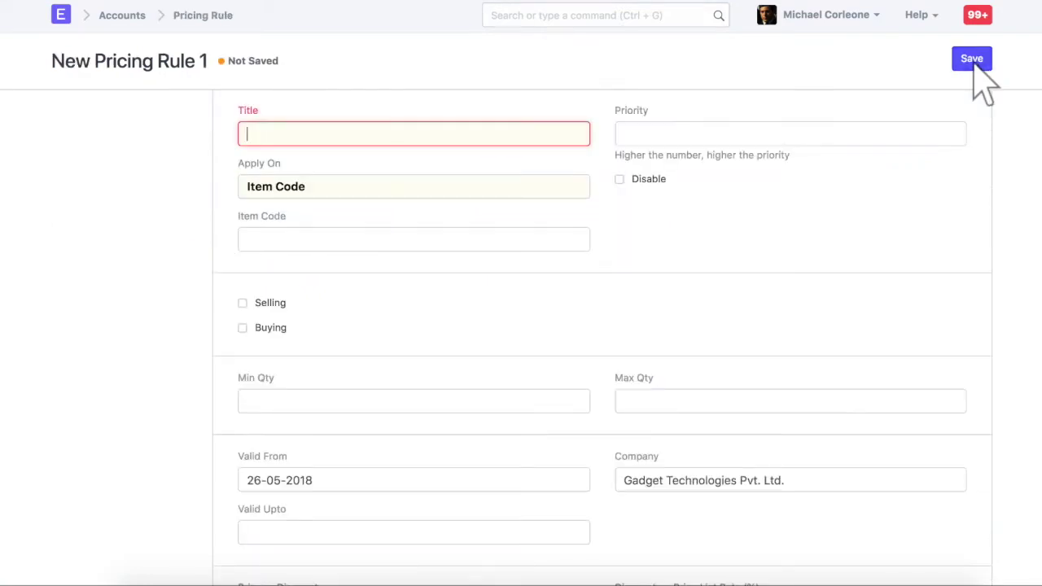
# Title the rule 'Curiositi Discount for 2018', set Apply On to Item Group Products, and tick Selling
pyautogui.write('Curiositi Discount for 2018')
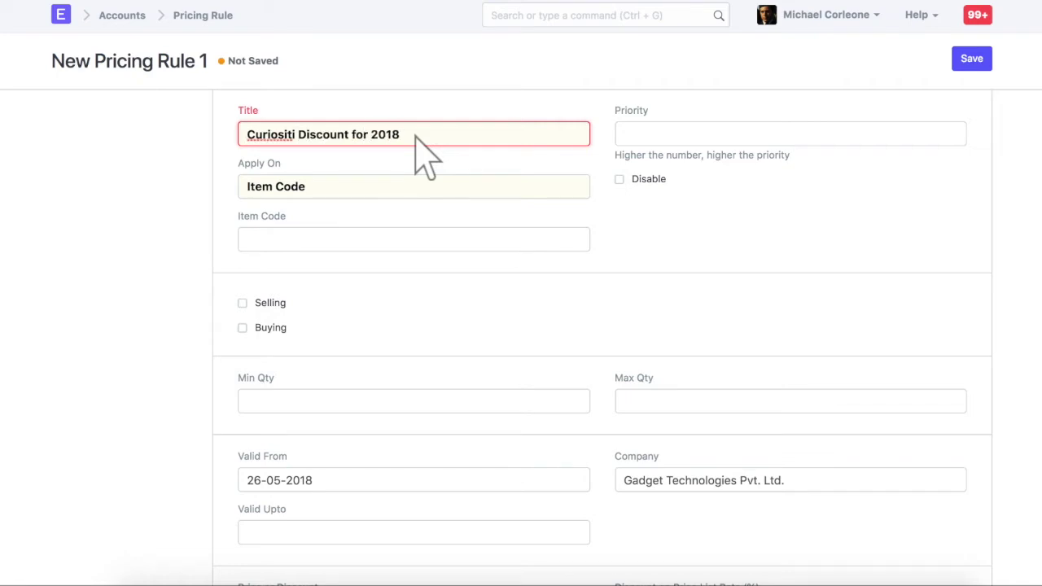
pyautogui.click(415, 182)
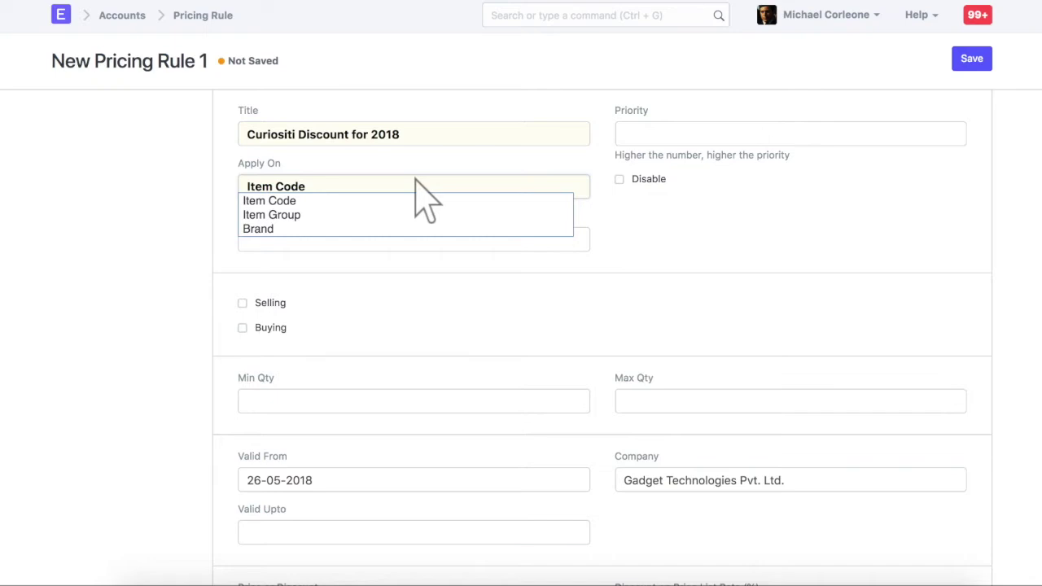
pyautogui.click(416, 182)
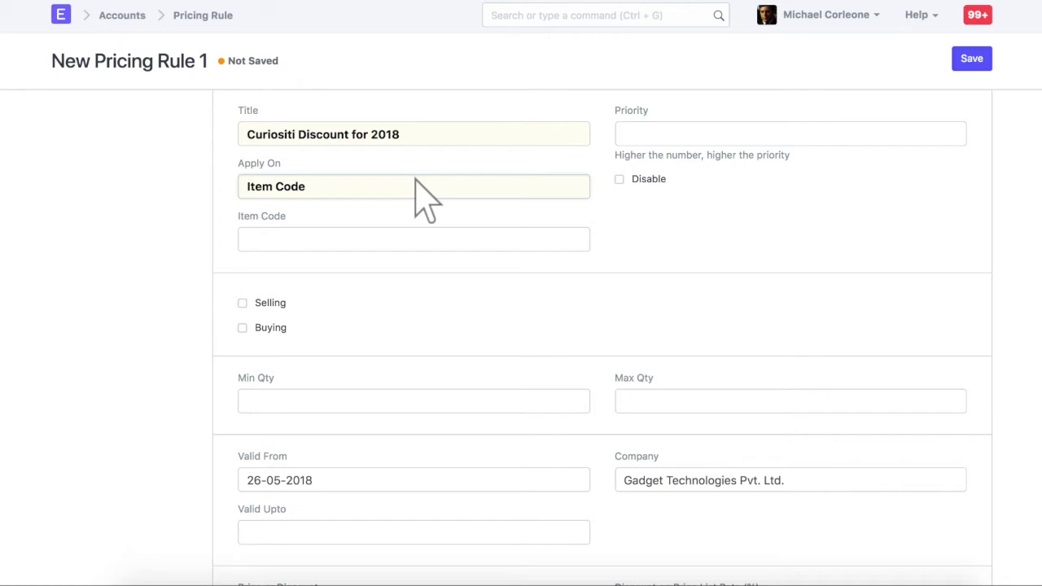
pyautogui.click(415, 190)
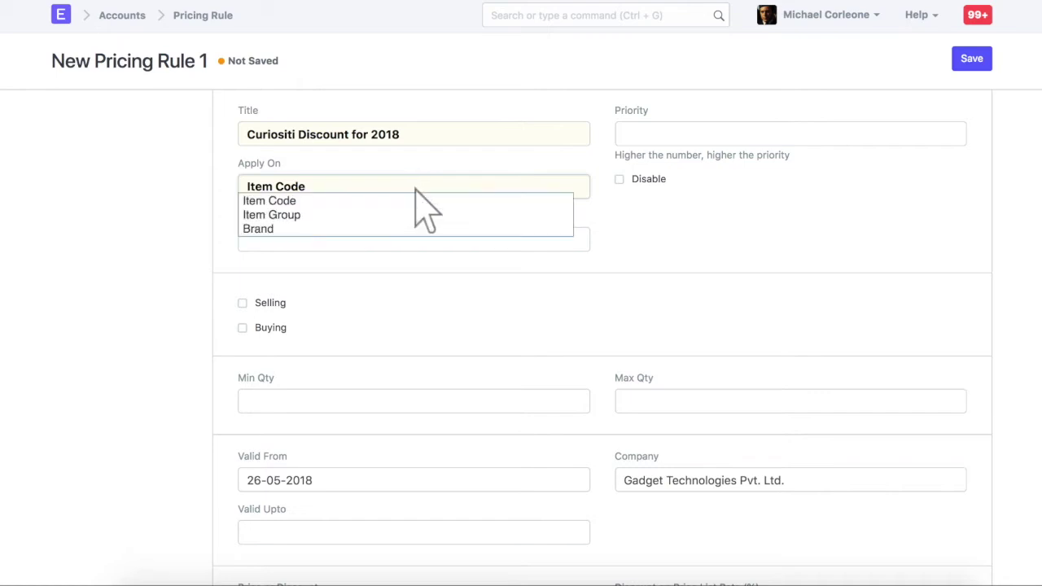
pyautogui.scroll(-1, 415, 190)
pyautogui.press('Down')
pyautogui.press('Return')
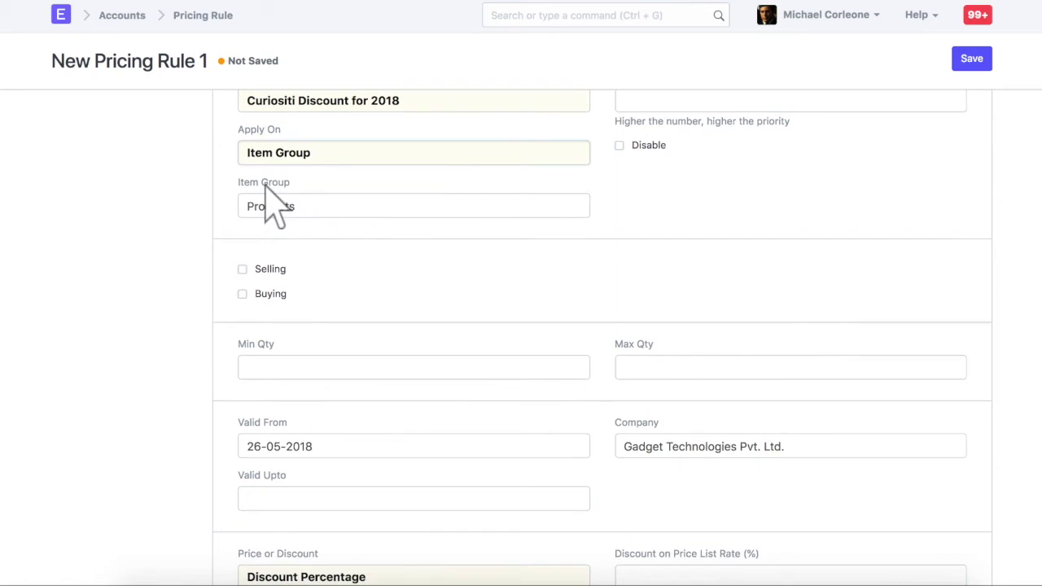
pyautogui.click(260, 271)
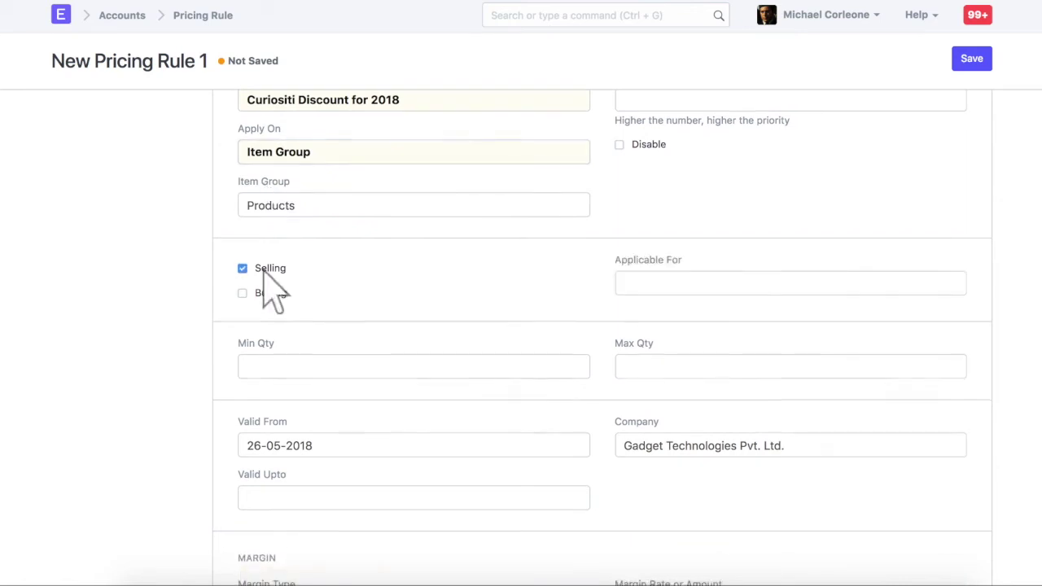
pyautogui.scroll(-3, 655, 275)
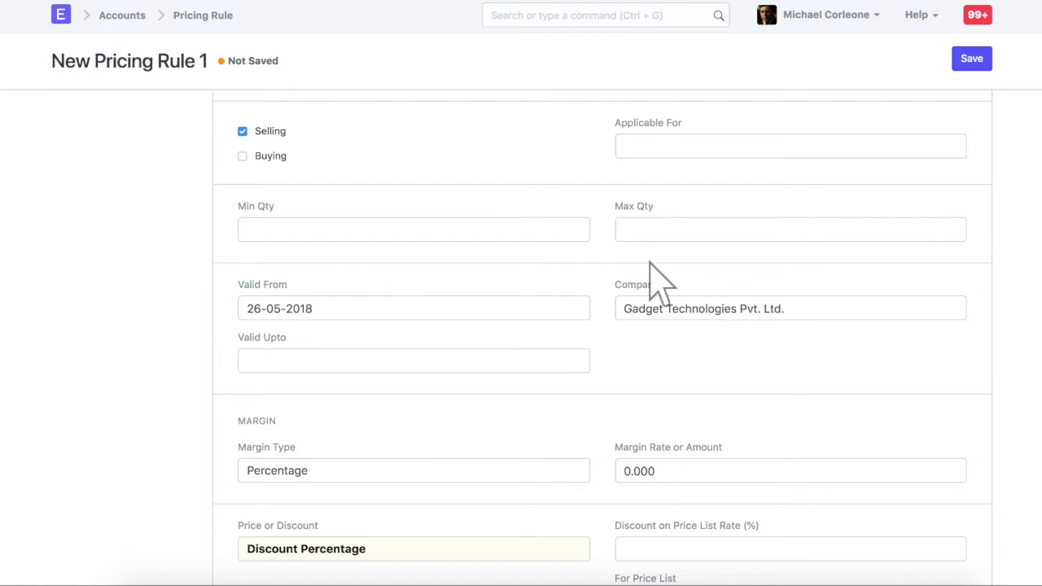
# Set Applicable For to Customer and pick Curiositi Education Services after searching 'curiositi'
pyautogui.click(792, 143)
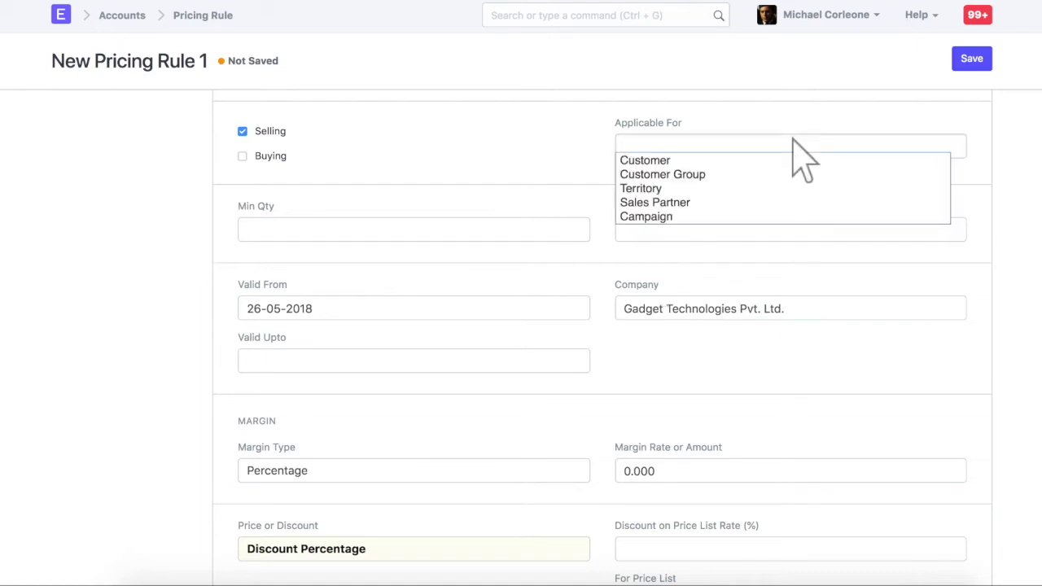
pyautogui.click(792, 143)
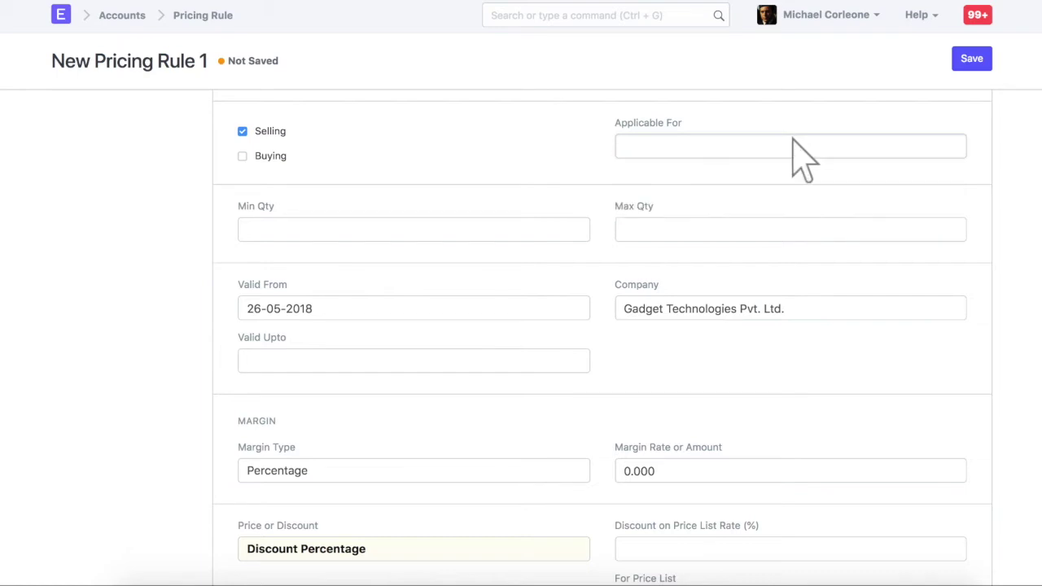
pyautogui.click(793, 140)
pyautogui.click(793, 159)
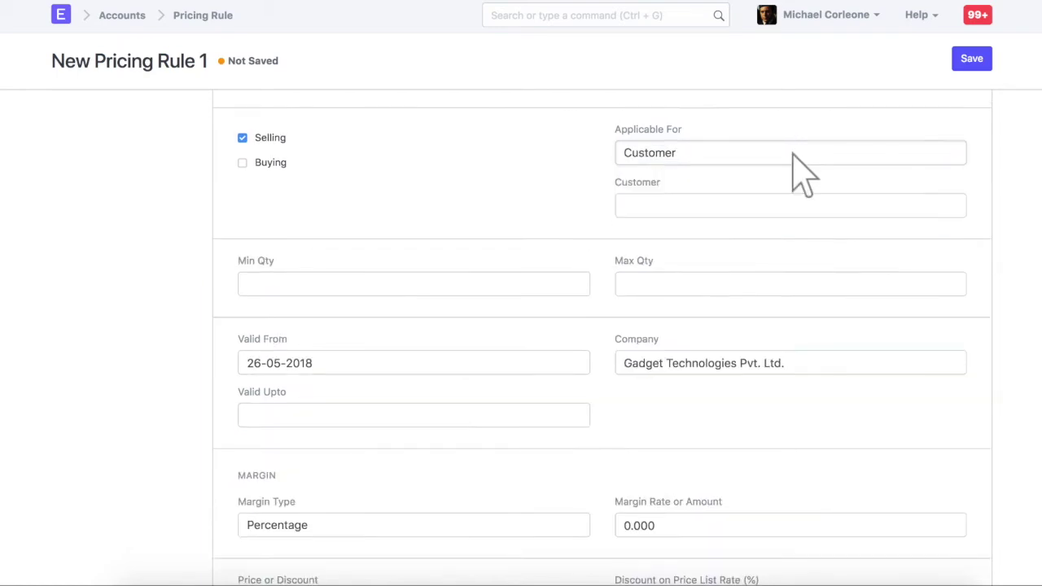
pyautogui.click(793, 205)
pyautogui.write('curiositi')
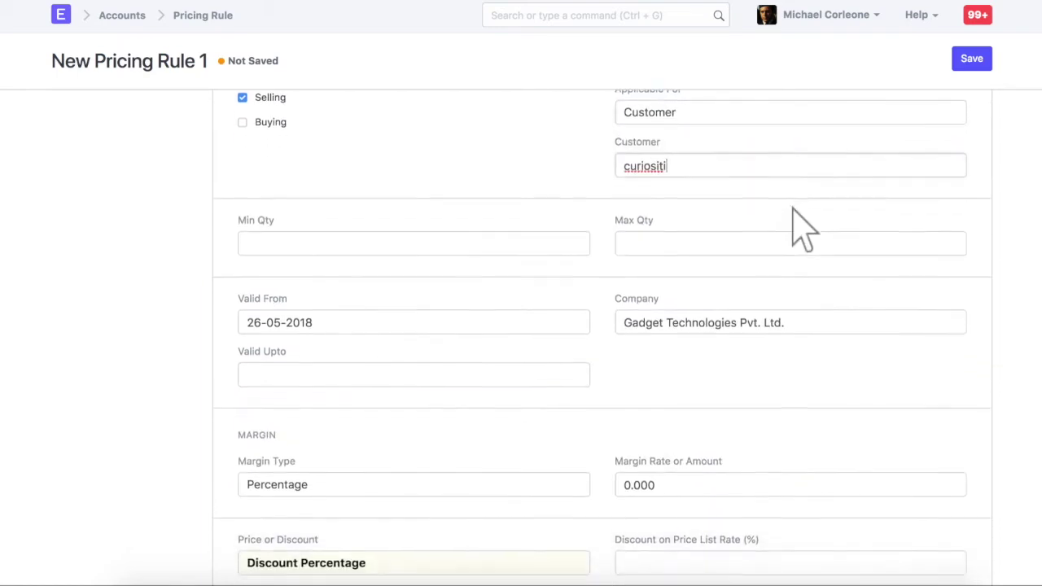
pyautogui.scroll(-1, 802, 228)
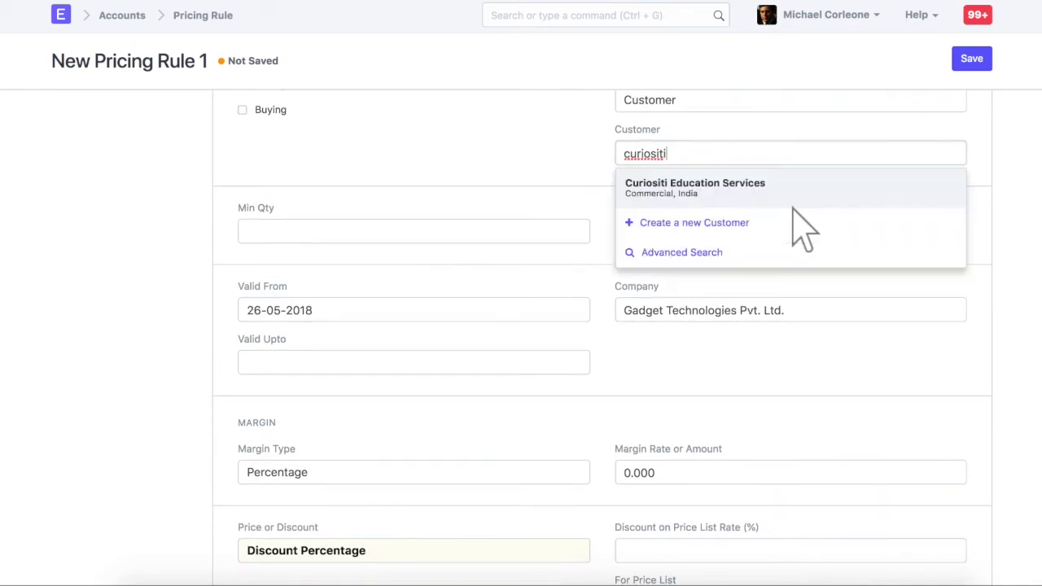
pyautogui.click(792, 197)
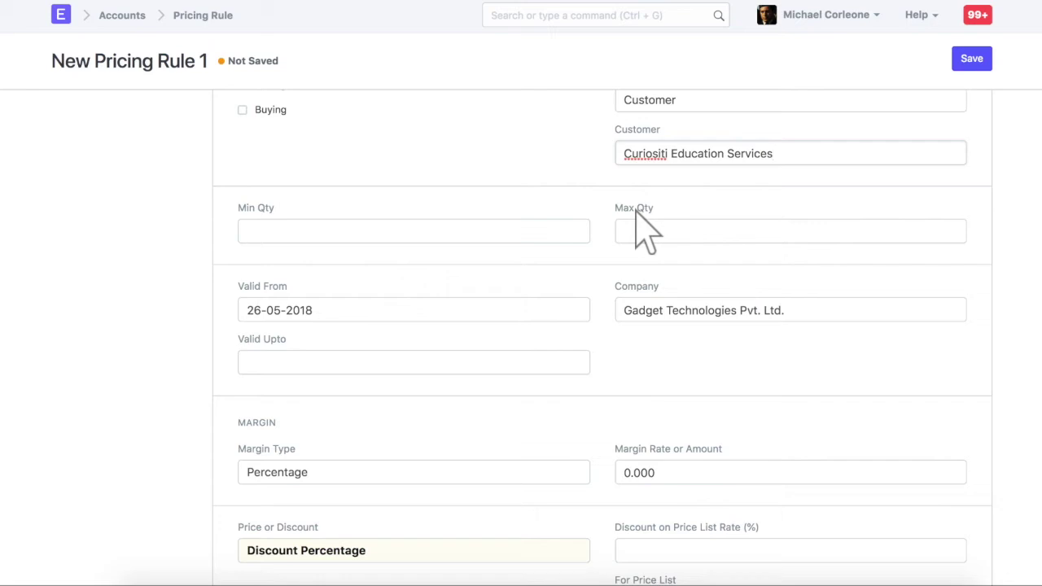
pyautogui.click(417, 232)
# Enter a Min Qty of 5 and a Max Qty of 20
pyautogui.write('5')
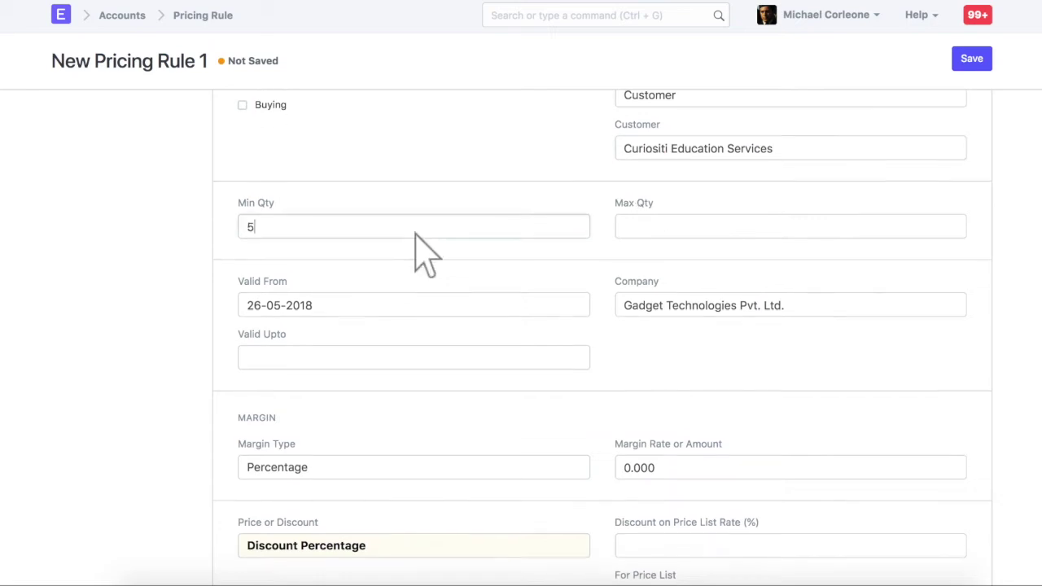
pyautogui.scroll(-1, 419, 244)
pyautogui.click(793, 159)
pyautogui.write('20')
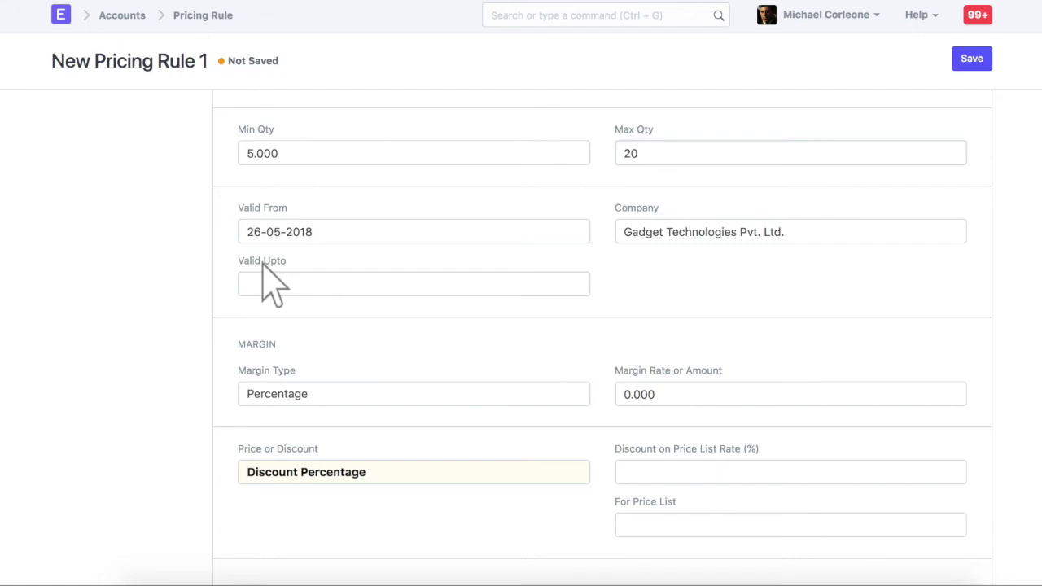
pyautogui.scroll(-3, 268, 281)
# Set Valid From to 01-01-2018 and Valid Upto to 31-12-2018
pyautogui.click(415, 154)
pyautogui.hotkey('ctrl', 'a')
pyautogui.write('01-01-2018')
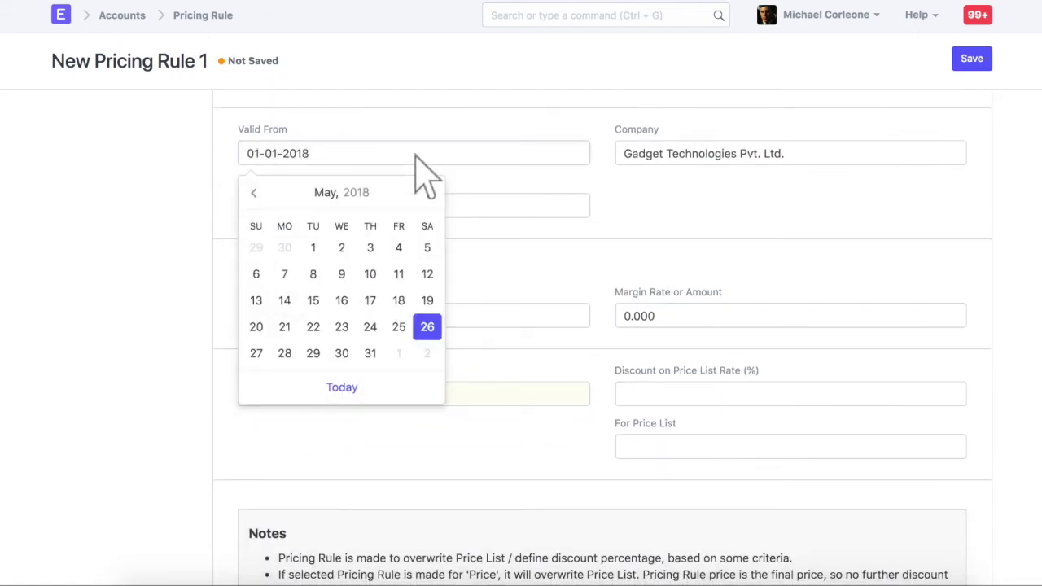
pyautogui.click(415, 174)
pyautogui.scroll(-2, 415, 174)
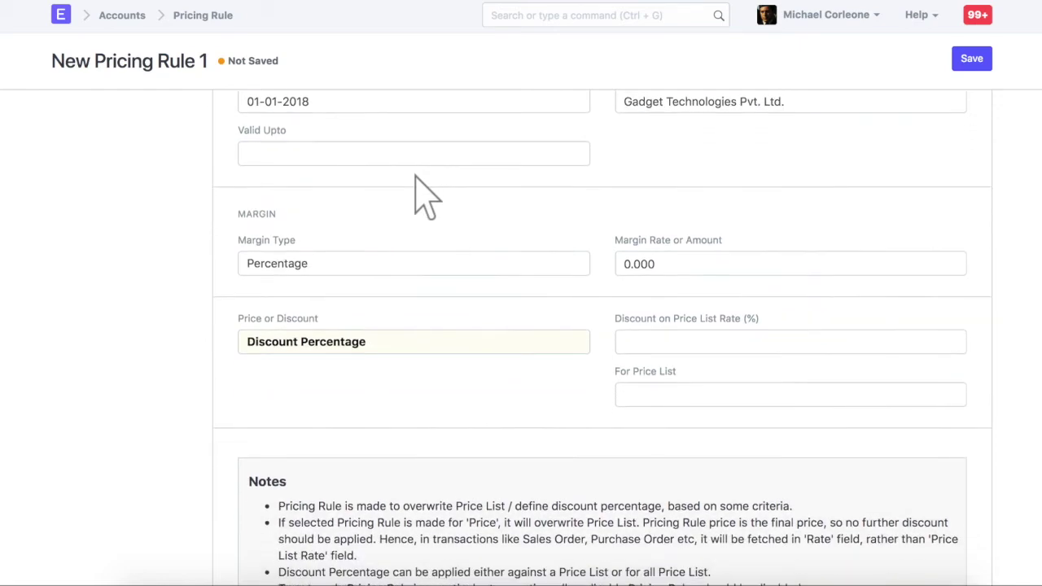
pyautogui.click(415, 155)
pyautogui.write('31-12-2018')
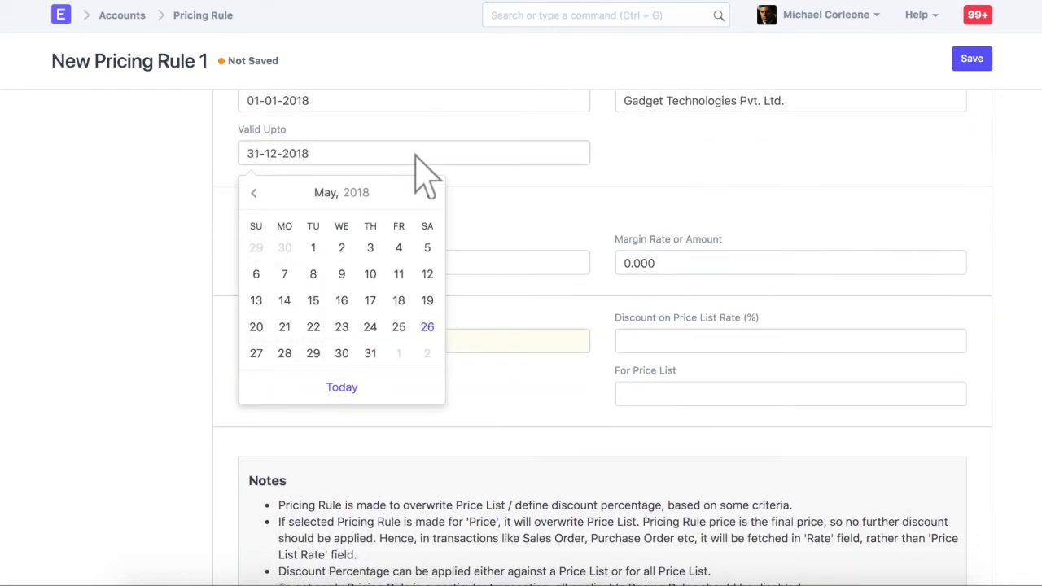
pyautogui.click(419, 174)
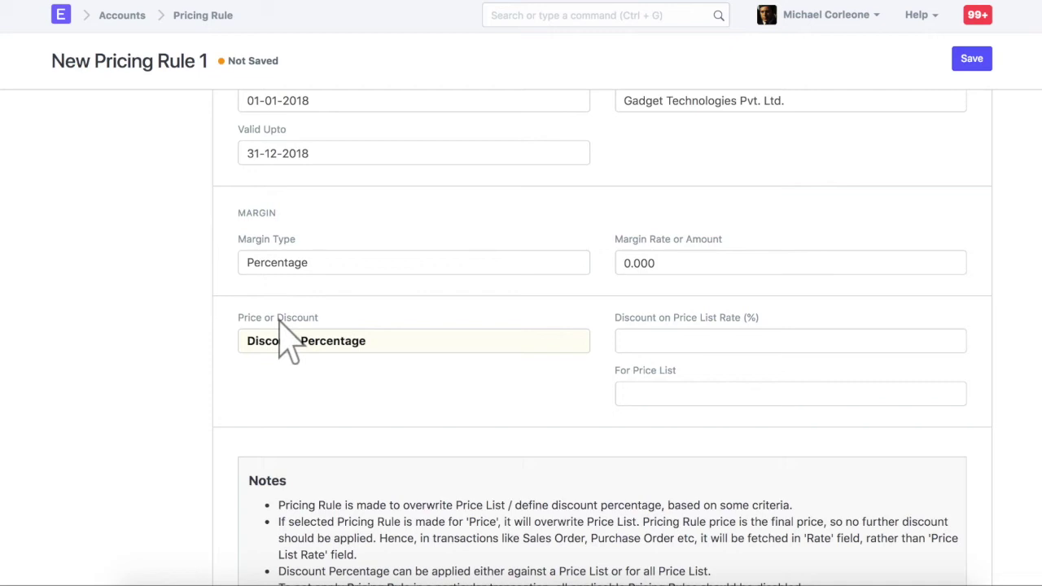
# Keep Discount Percentage, enter 20 in Discount on Price List Rate (%), and save the rule
pyautogui.click(416, 345)
pyautogui.scroll(-4, 419, 350)
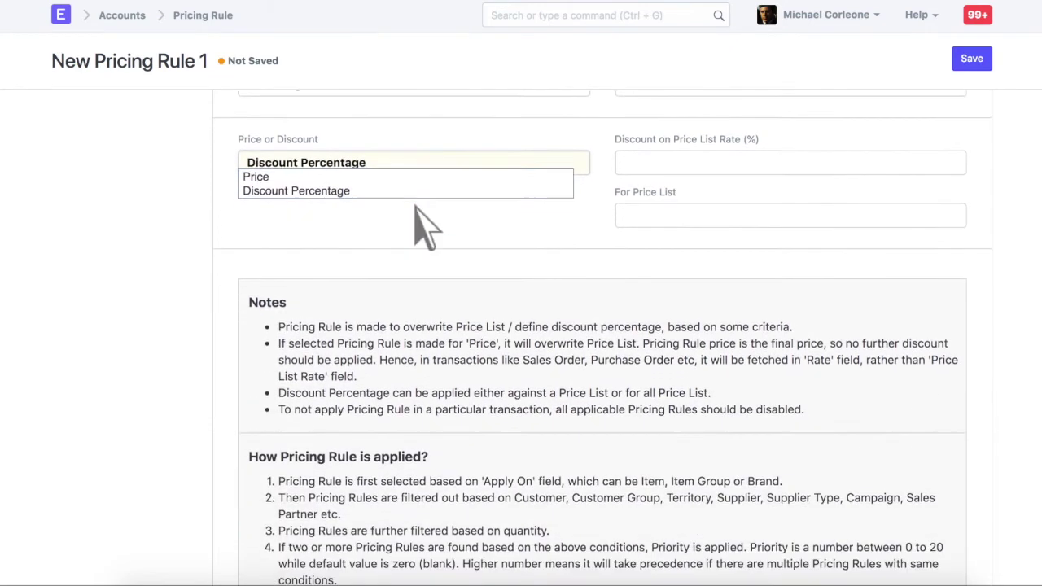
pyautogui.scroll(-1, 423, 228)
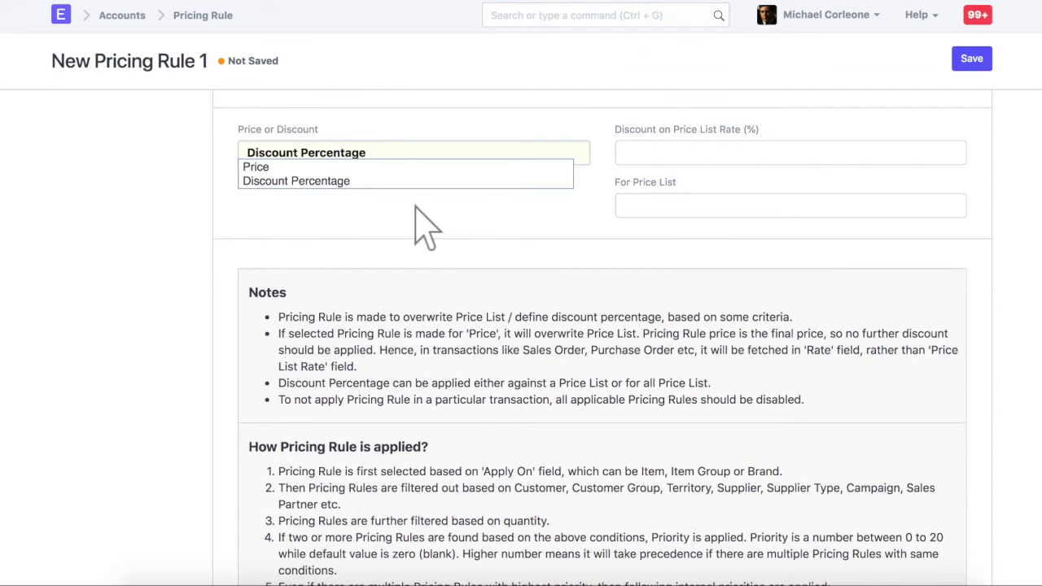
pyautogui.click(790, 155)
pyautogui.write('20')
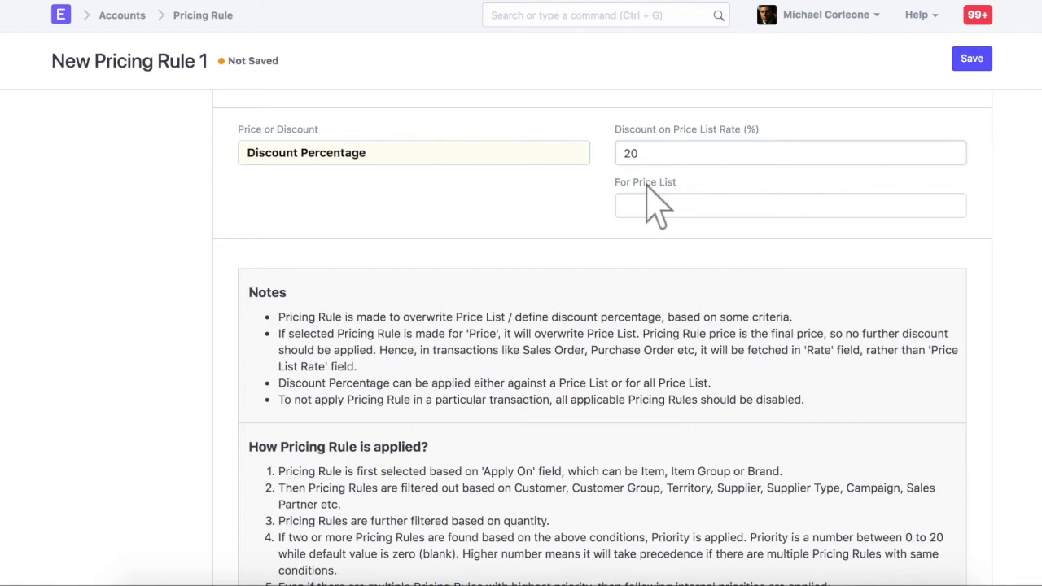
pyautogui.click(973, 62)
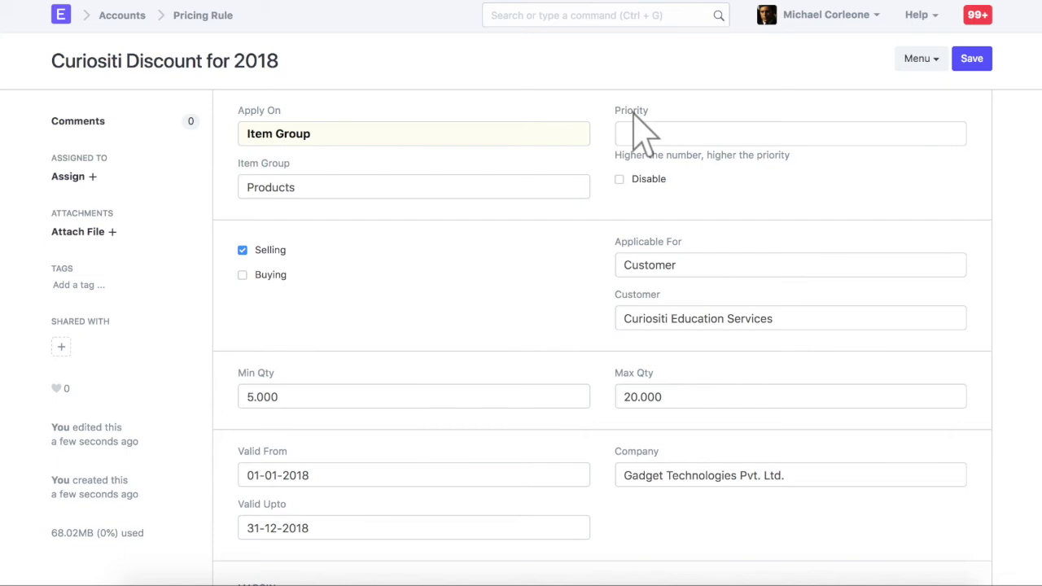
pyautogui.click(607, 16)
# Search 'quotation' to reach the Quotation list and open the Curiositi Education Services draft
pyautogui.write('quotation')
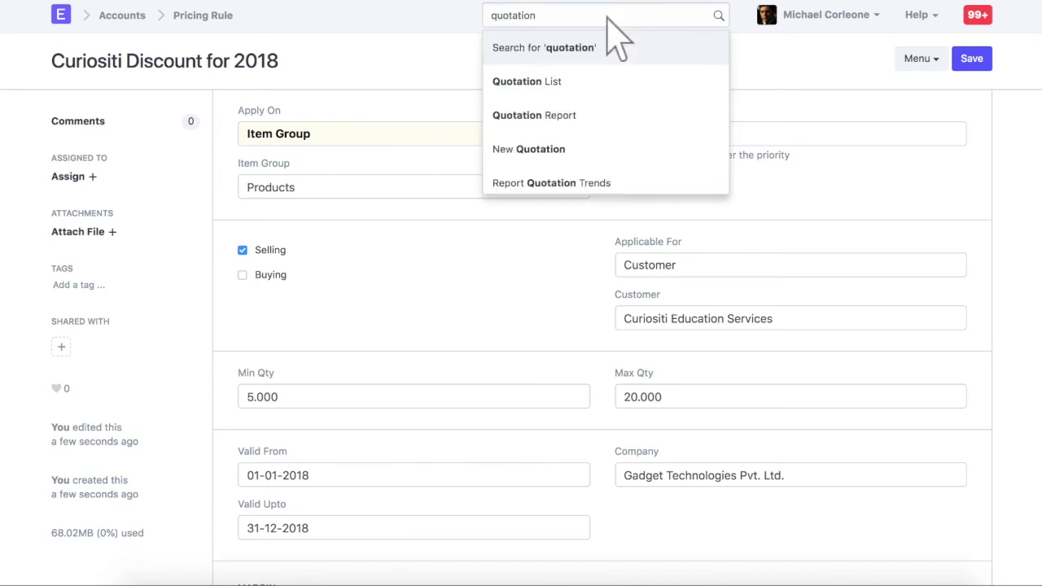
pyautogui.press('Return')
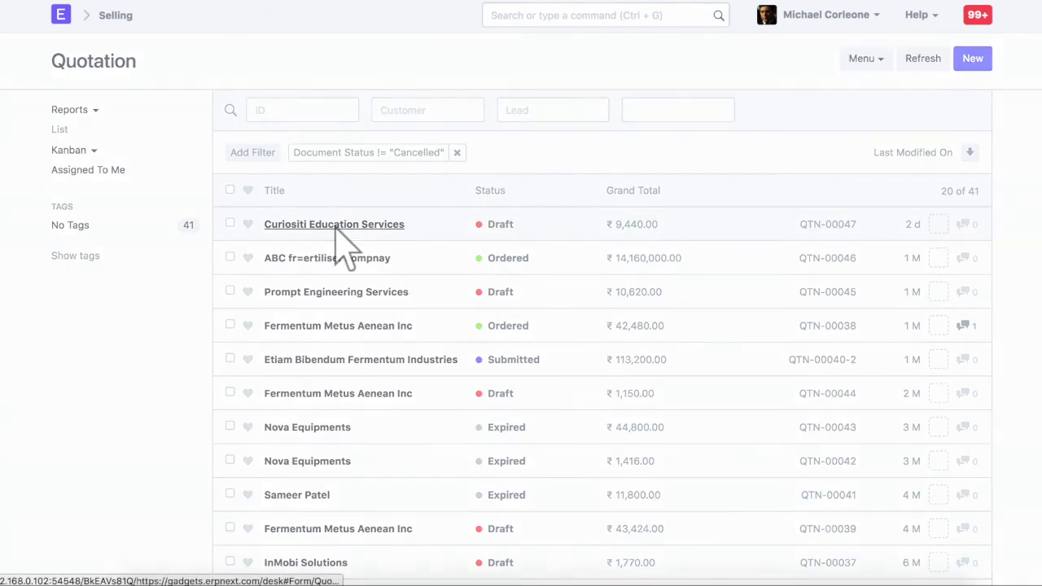
pyautogui.click(336, 228)
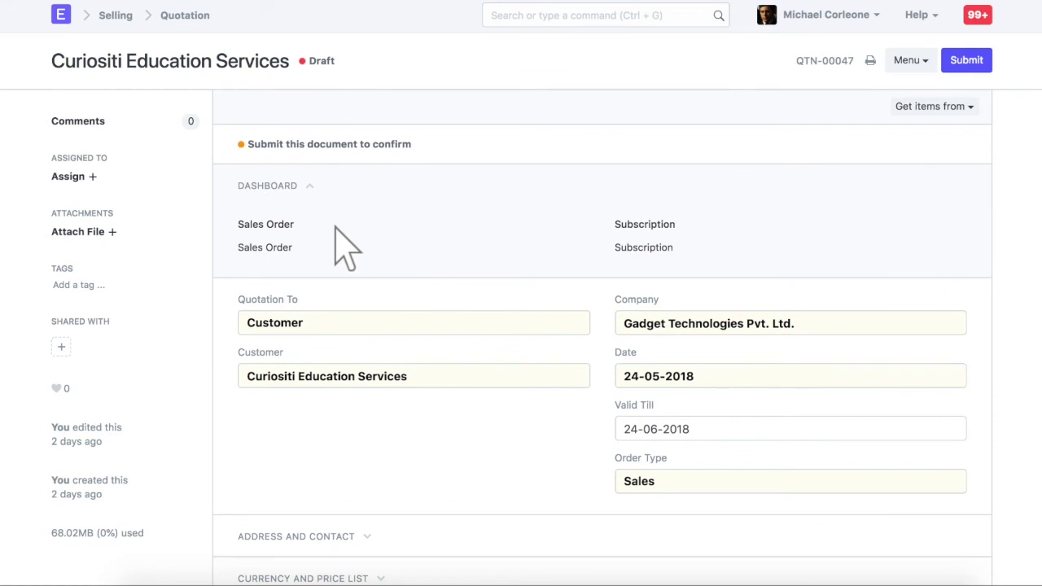
pyautogui.scroll(-5, 346, 248)
# Change the Redmi 3S line quantity to 7 and confirm the 20% discount brings its rate to 6,400.00
pyautogui.click(952, 213)
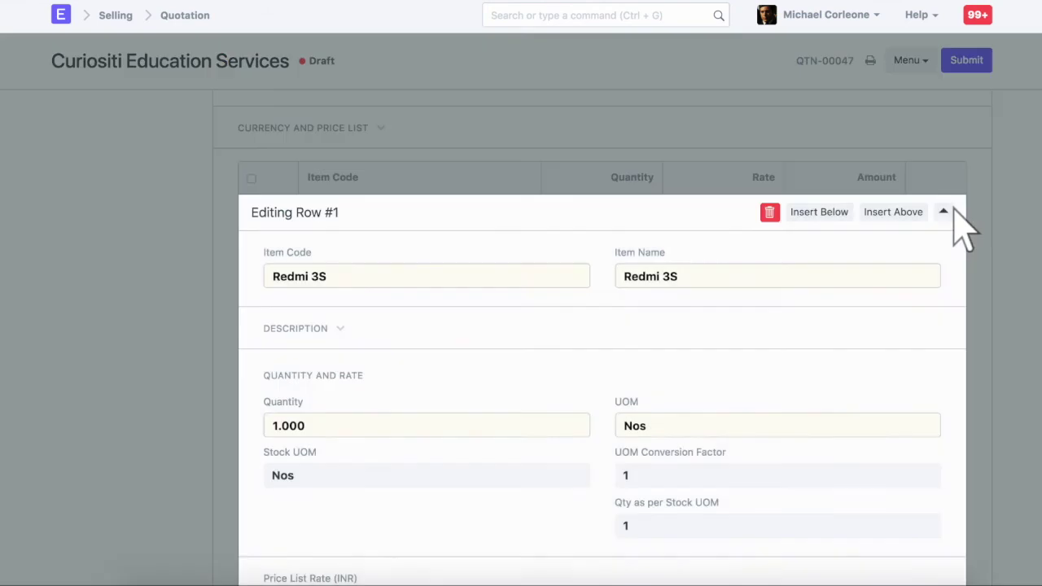
pyautogui.scroll(-3, 616, 558)
pyautogui.scroll(-1, 720, 557)
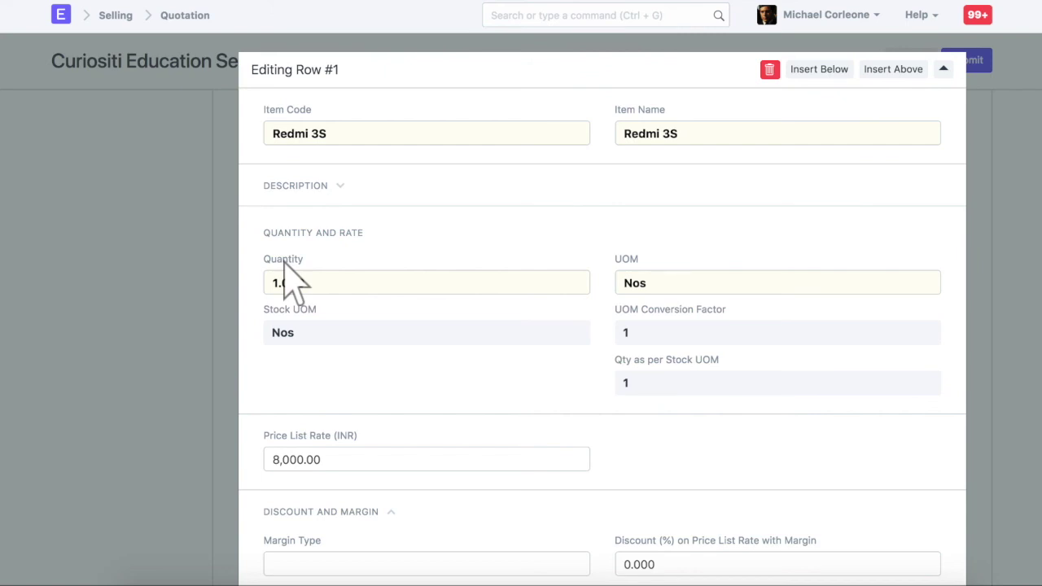
pyautogui.click(429, 285)
pyautogui.write('7')
pyautogui.scroll(-3, 436, 308)
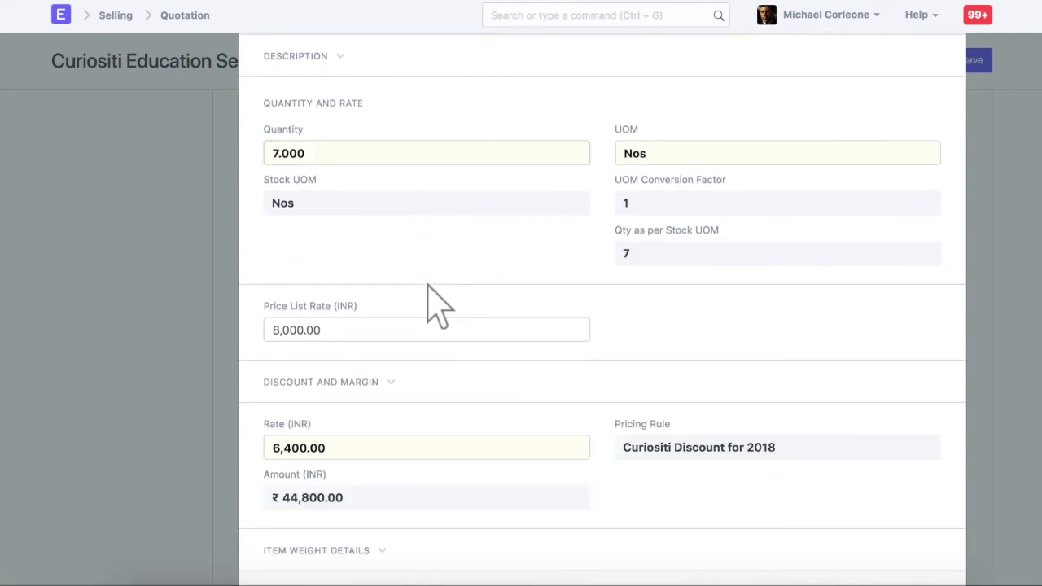
pyautogui.click(610, 387)
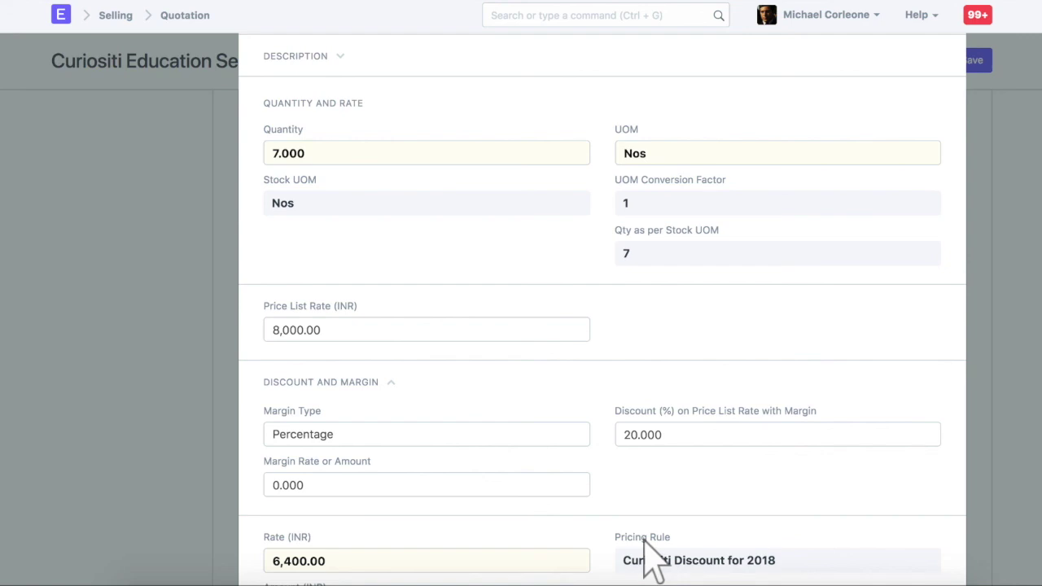
pyautogui.press('Escape')
pyautogui.scroll(15, 655, 561)
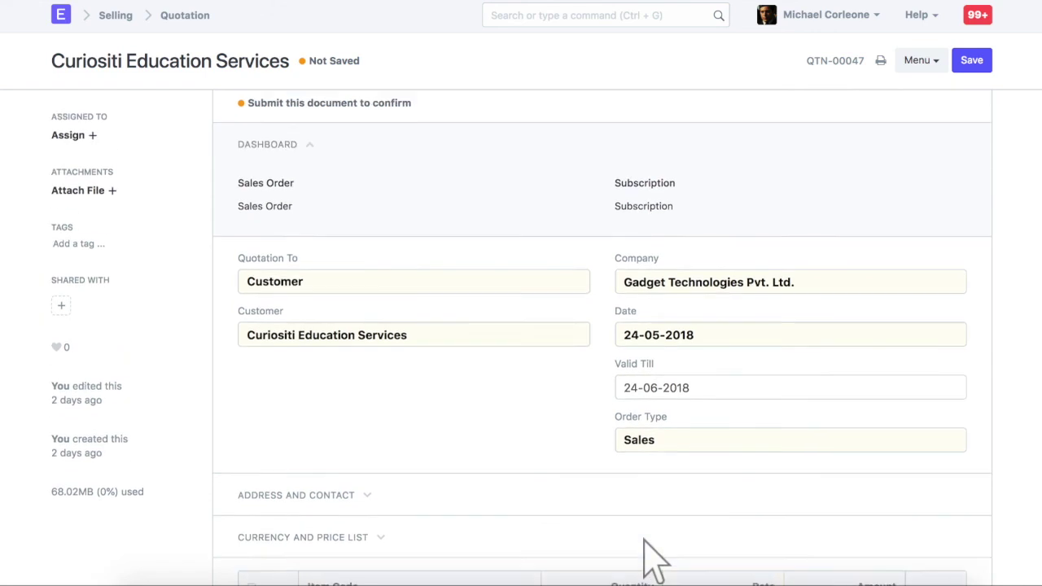
pyautogui.scroll(-2, 643, 561)
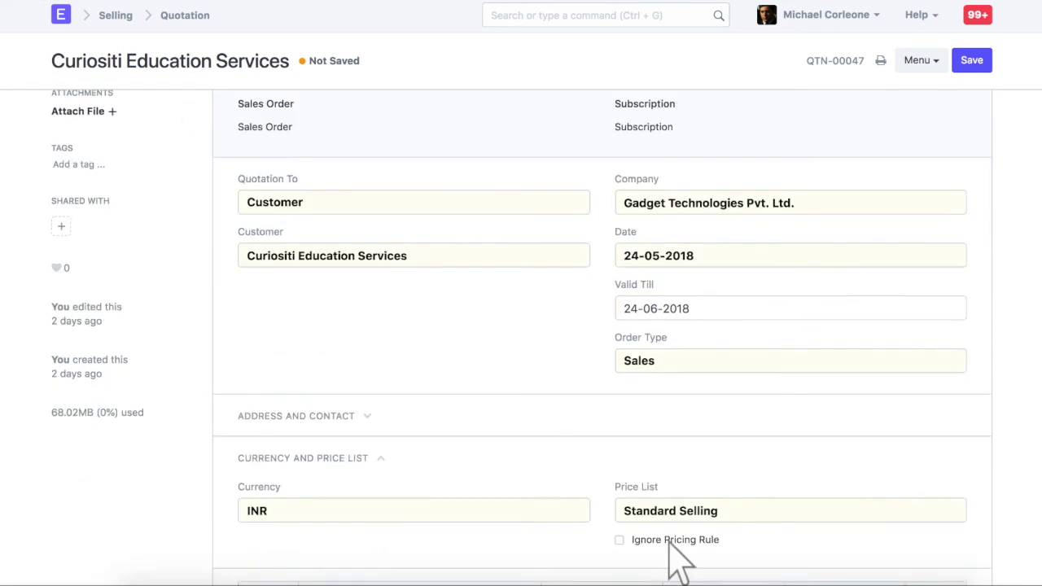